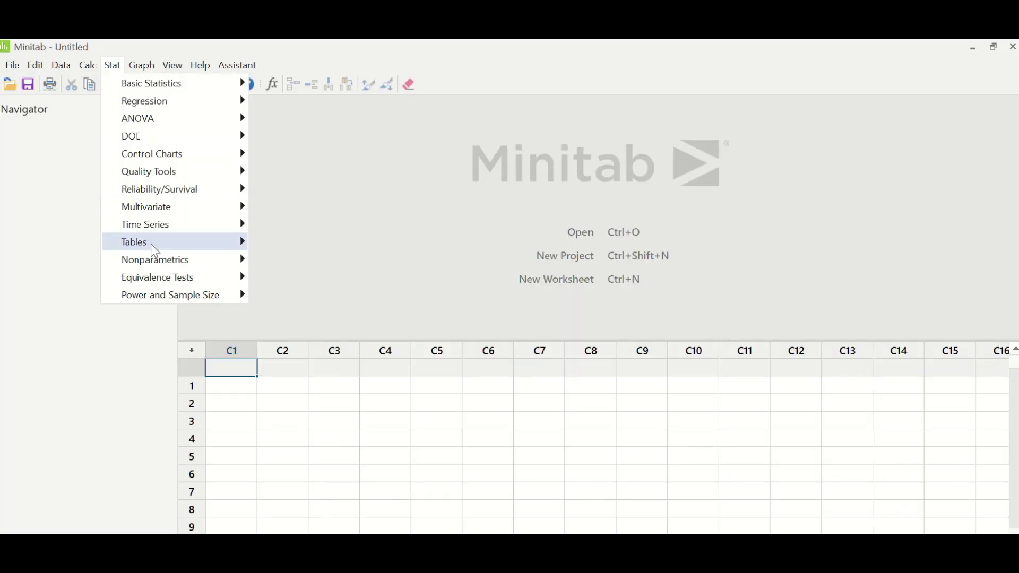
- Open the Sample Size for Estimation dialog and expand the Parameter list
mouse_move(192, 295)
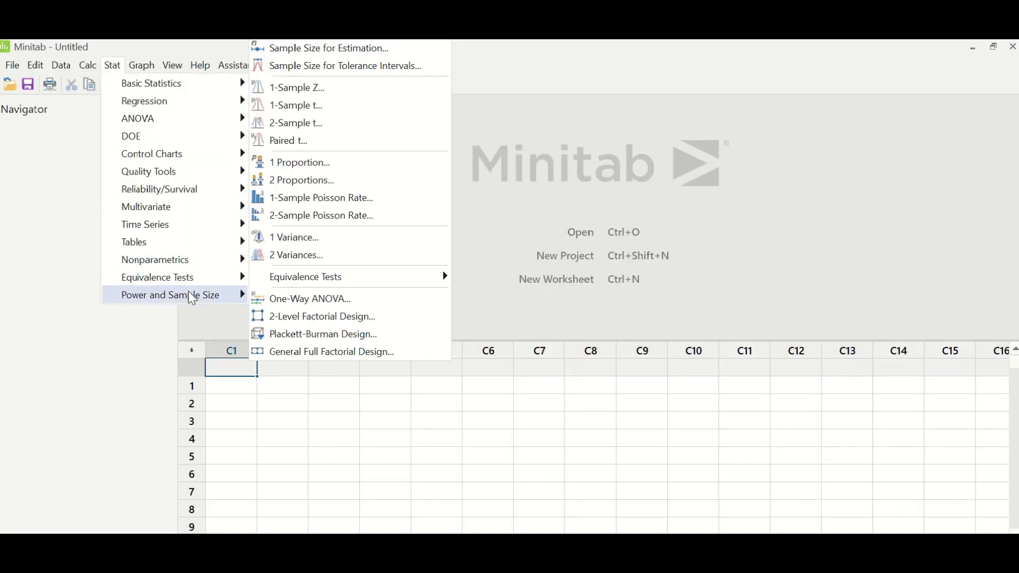
left_click(386, 49)
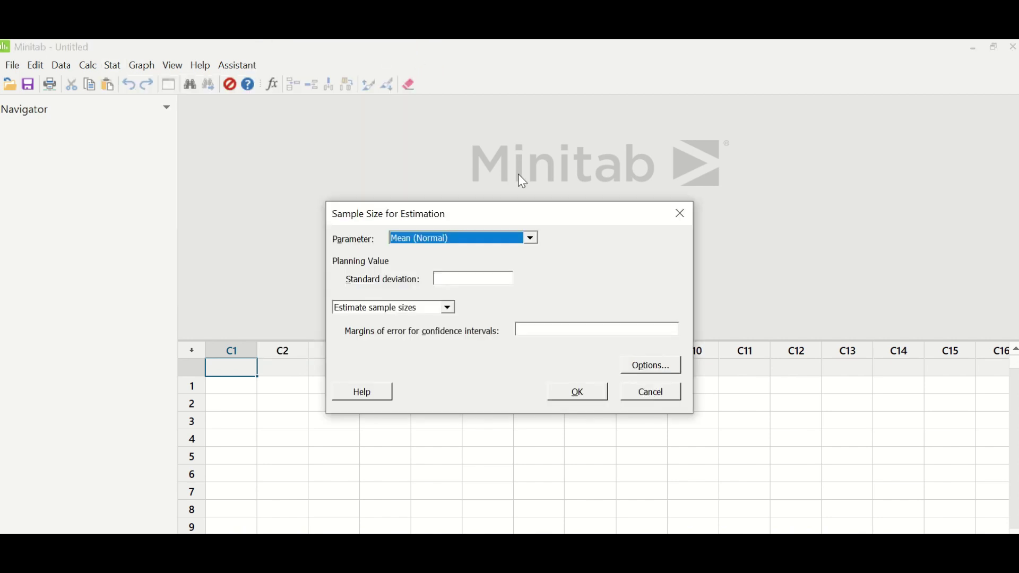
left_click(528, 238)
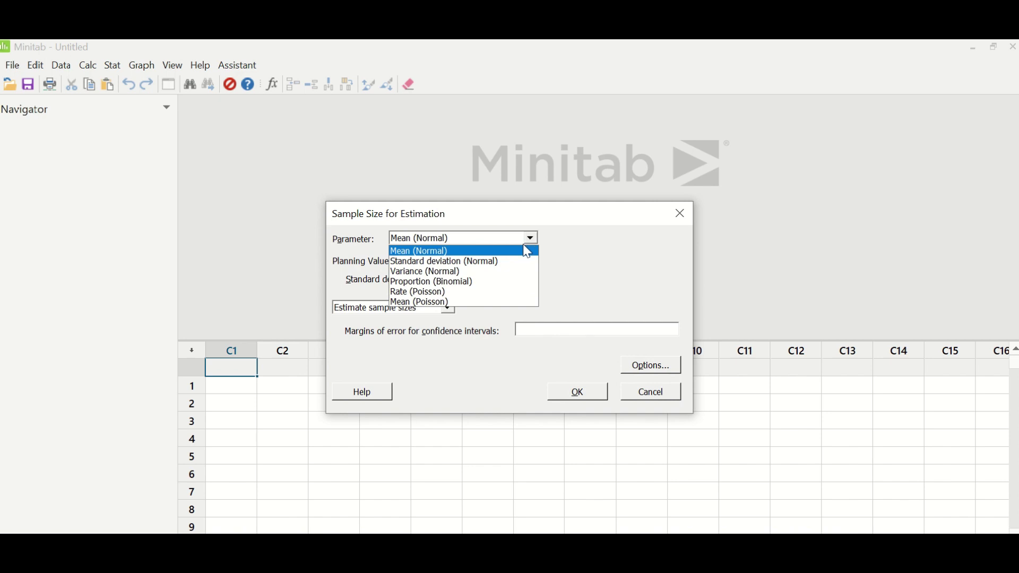
- Compute the Proportion (Binomial) sample size for proportion 0.8 with margin 0.03, yielding 772
left_click(513, 285)
left_click(461, 281)
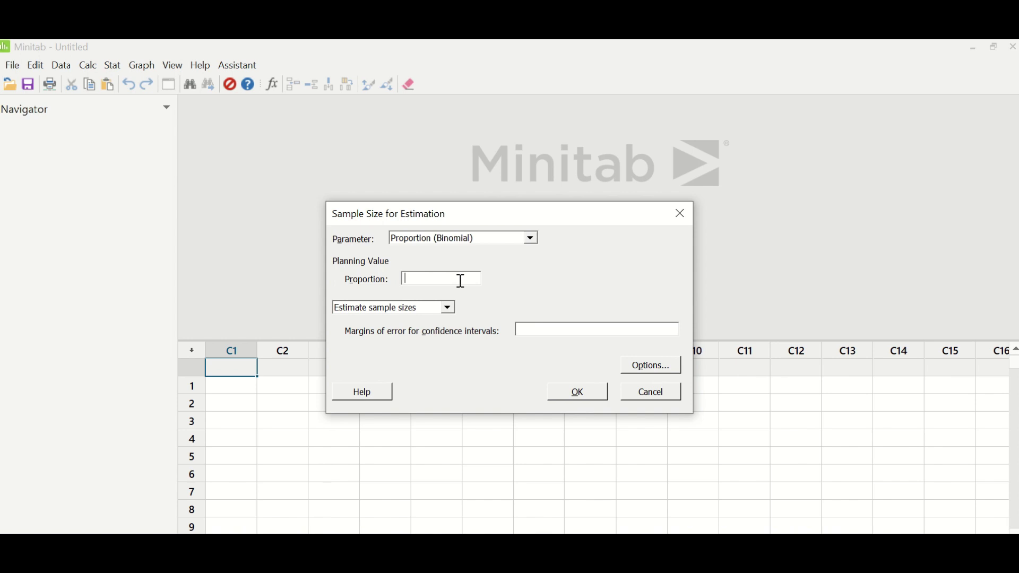
type(".8")
left_click(584, 330)
type(".03")
left_click(591, 395)
- Rerun the proportion 0.8 calculation with a 0.05 margin of error, giving 298
left_click_drag(994, 239, 1011, 287)
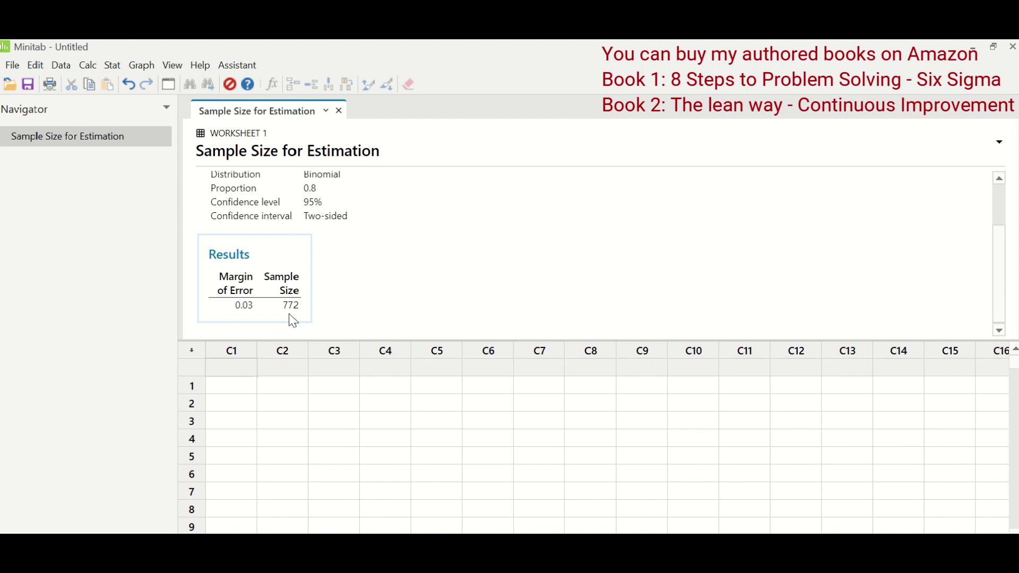
key("ctrl+e")
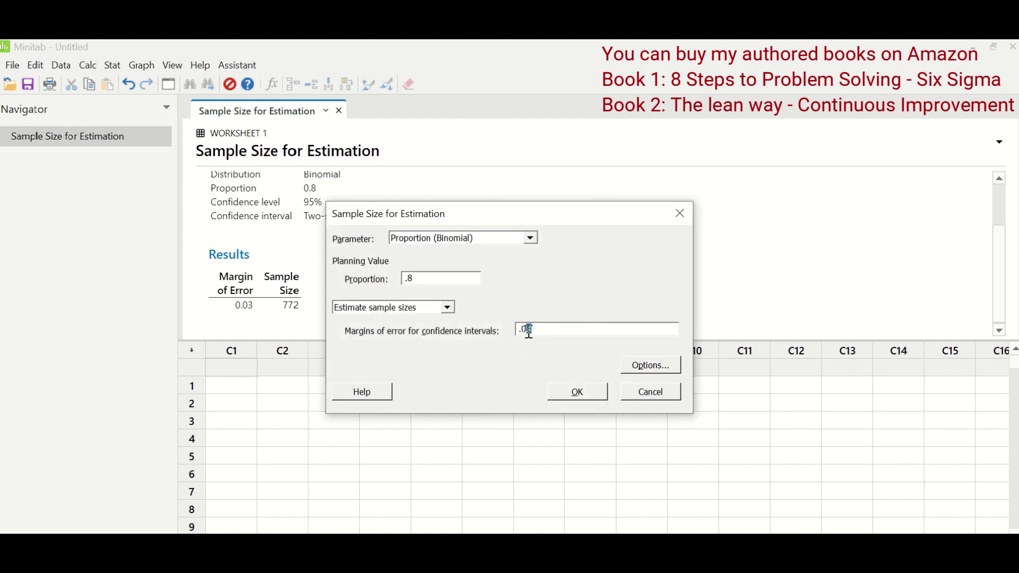
left_click(579, 392)
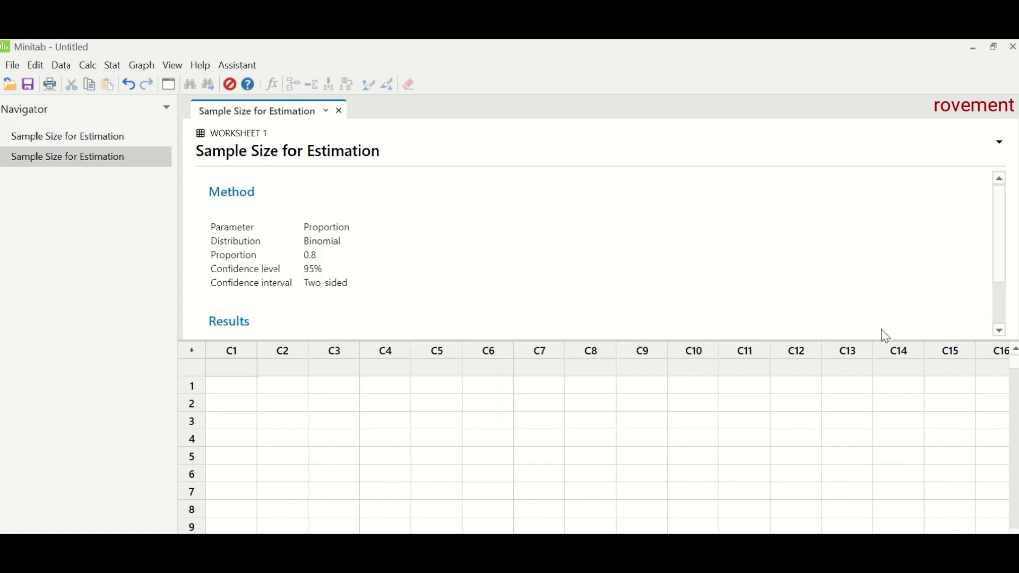
left_click_drag(992, 264, 1003, 315)
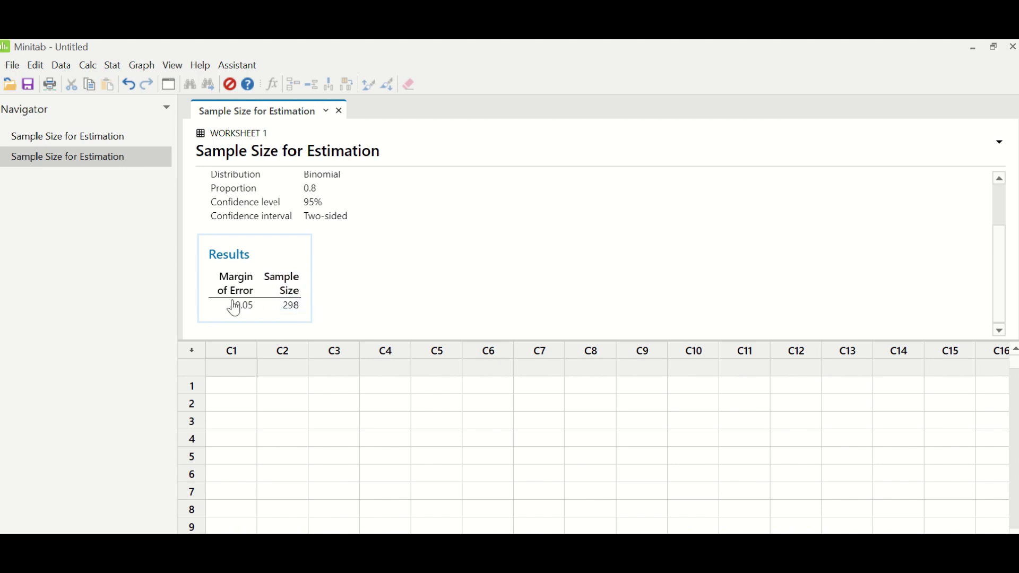
- Recalculate at 99% confidence with margin 0.03, giving a sample size of 1304
key("ctrl+e")
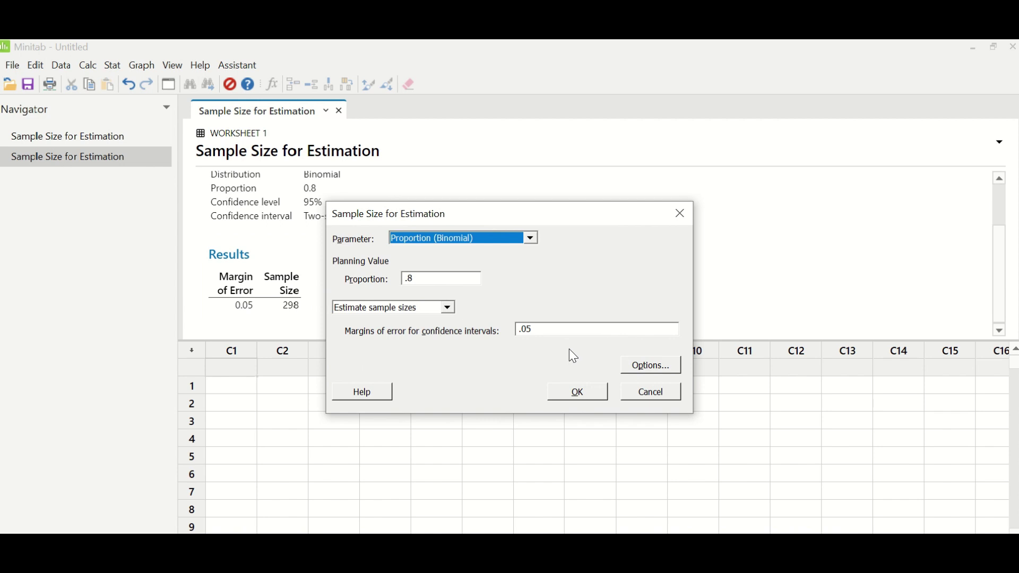
left_click(650, 368)
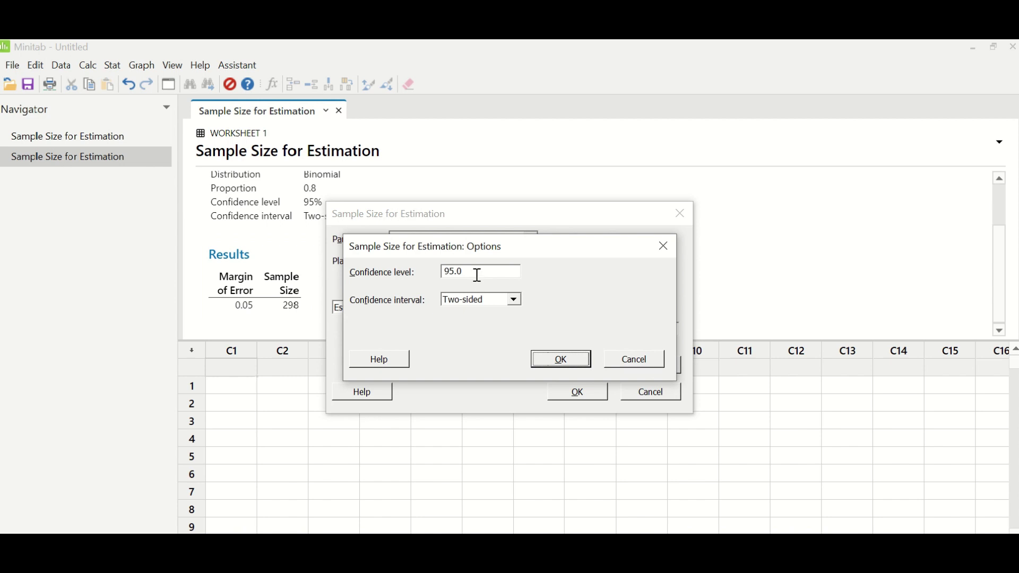
left_click_drag(478, 275, 414, 282)
type("99")
left_click(562, 367)
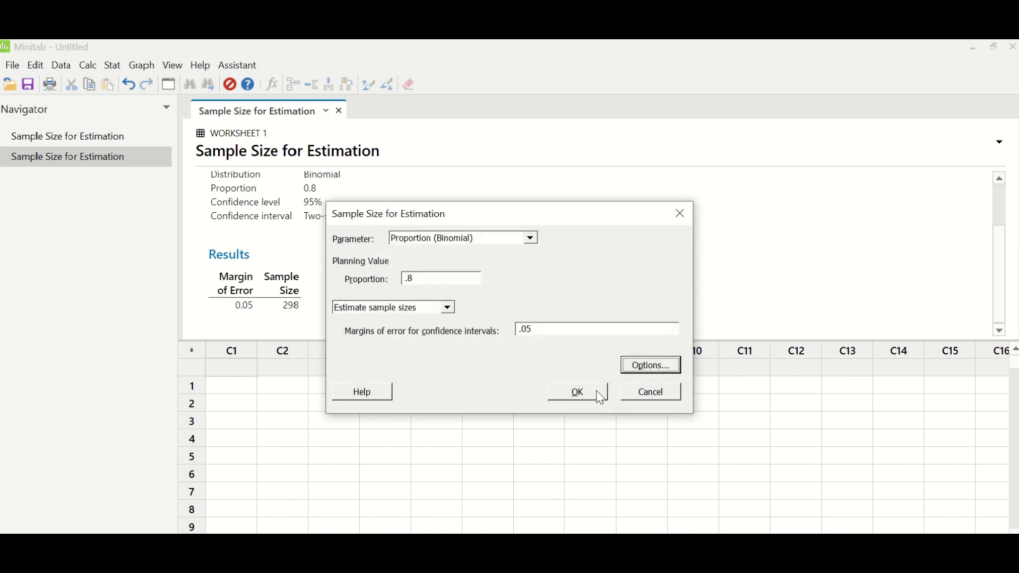
key("BackSpace")
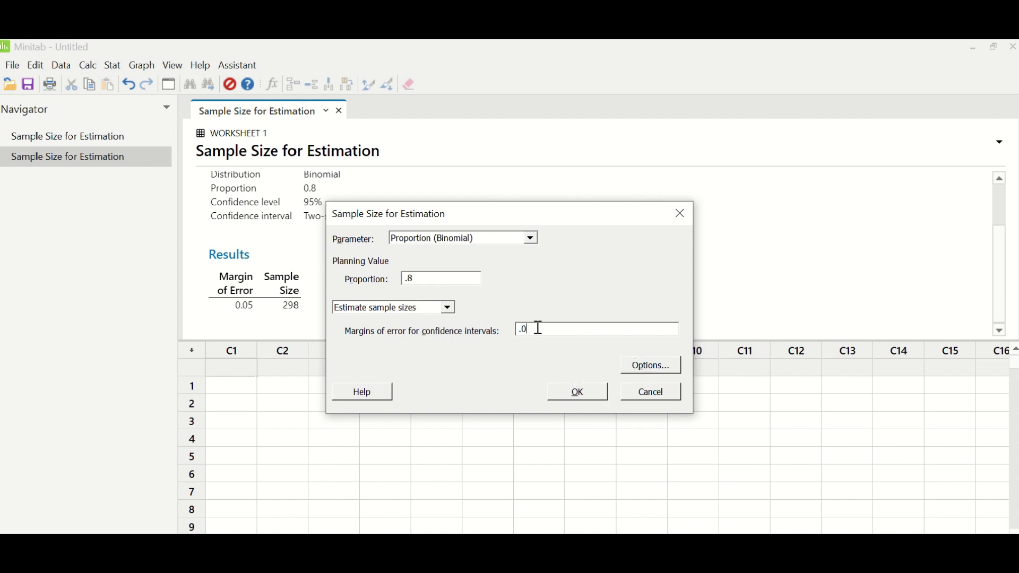
type("3")
left_click(578, 393)
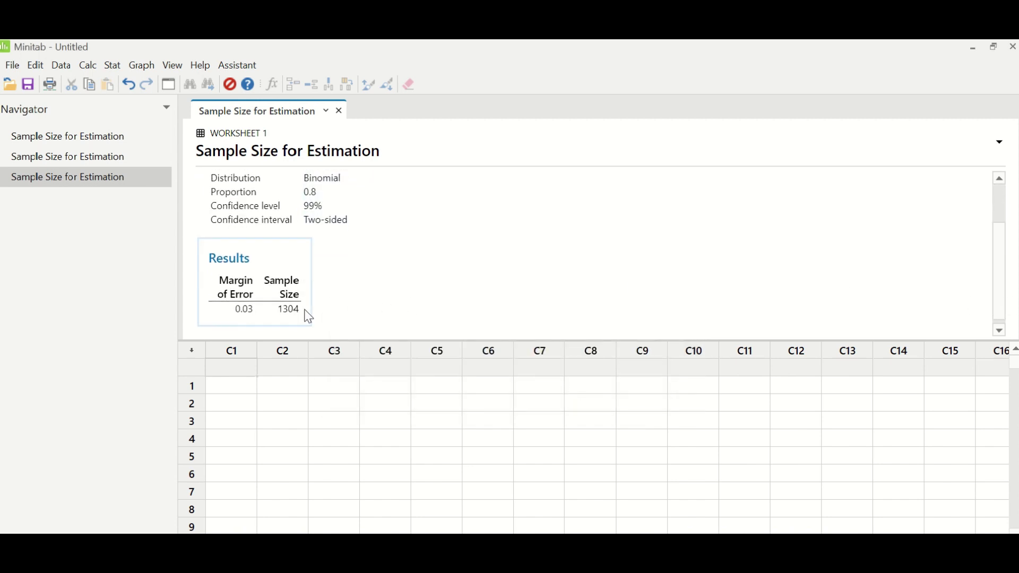
- Select the first Sample Size for Estimation result (772) in the Navigator
left_click(111, 139)
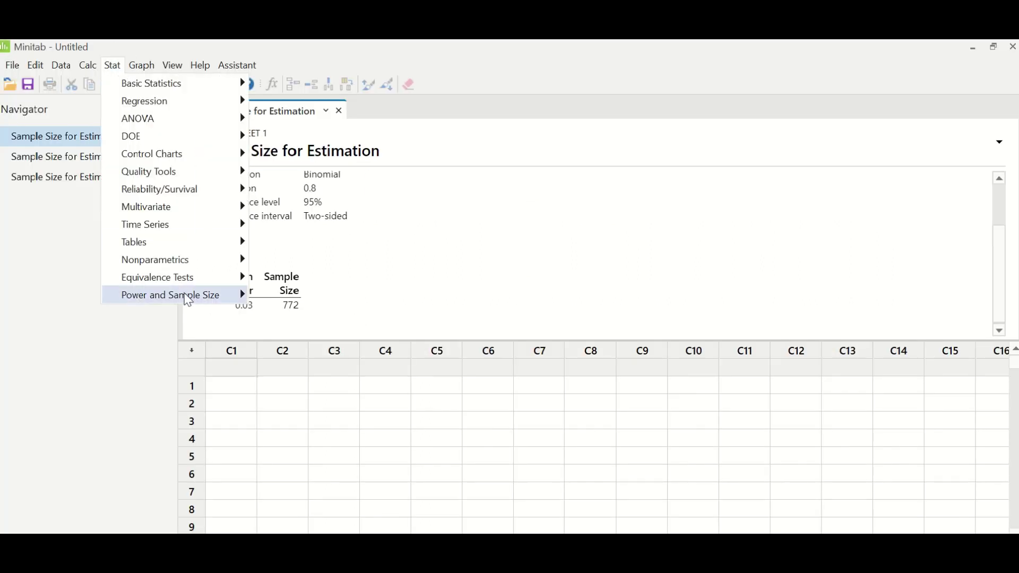
- In Sample Size for Estimation, choose Mean (Normal) with standard deviation 4.5
mouse_move(189, 295)
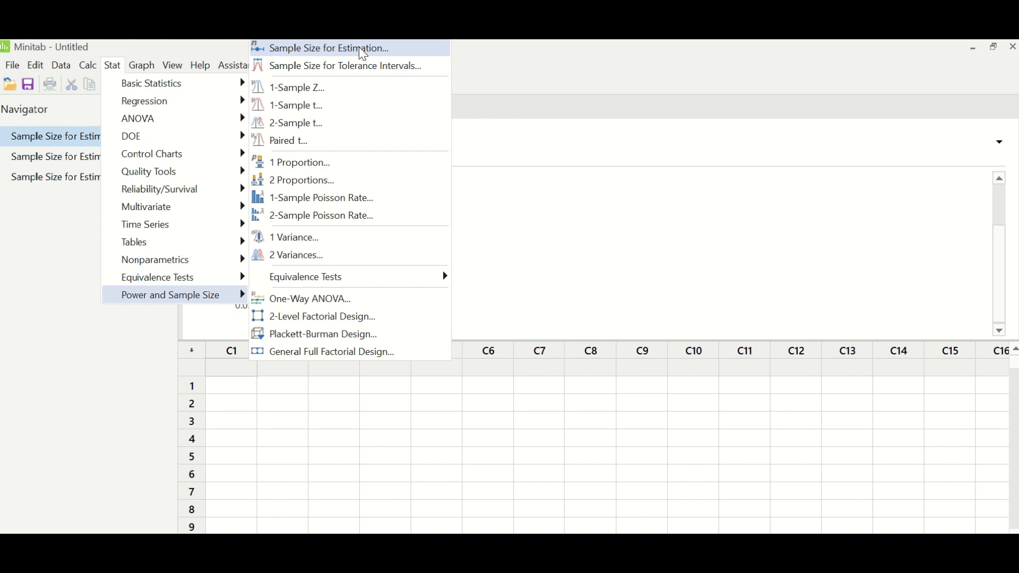
left_click(363, 53)
left_click(401, 240)
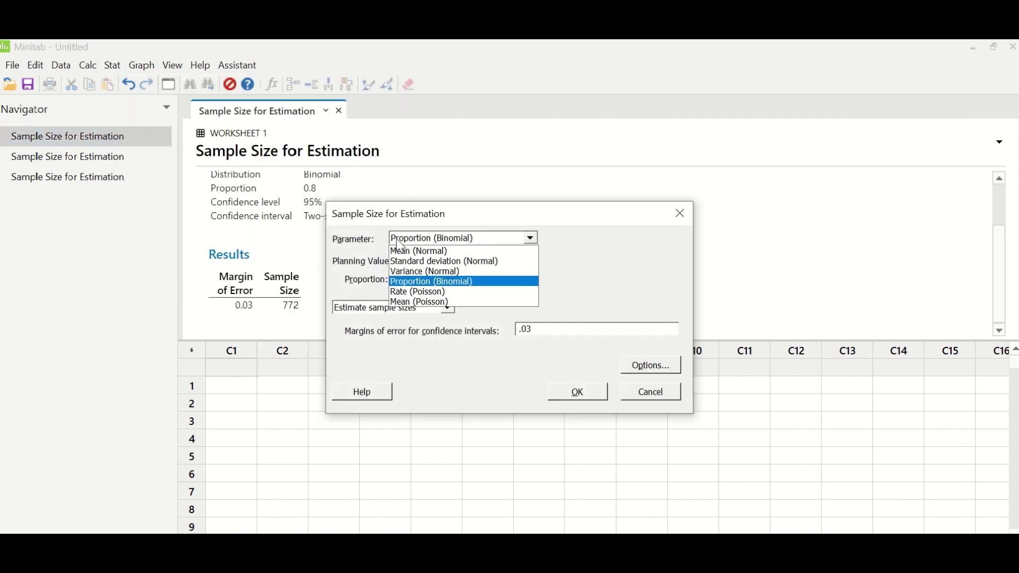
left_click(459, 253)
left_click(460, 277)
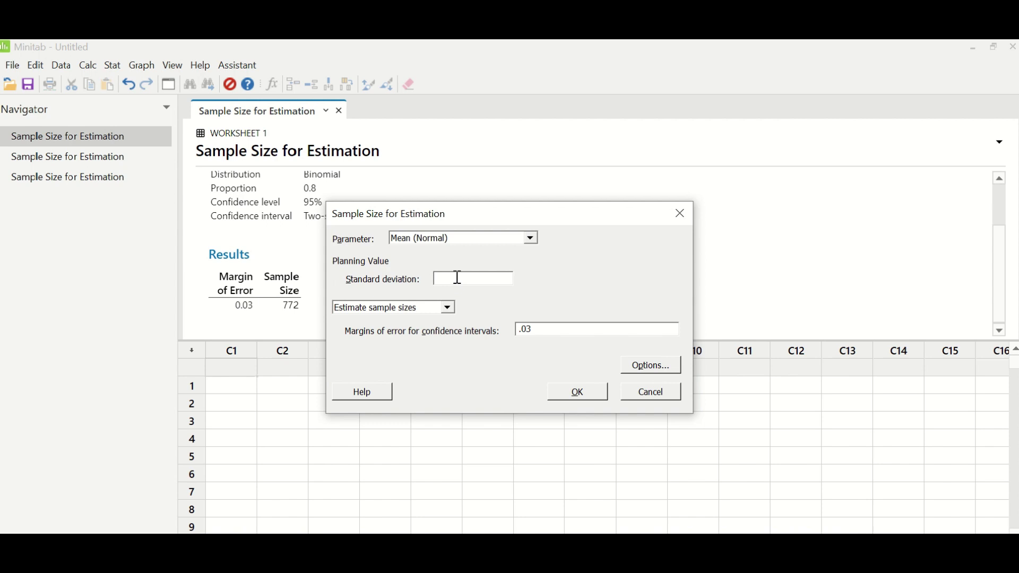
type("4.5")
- Set margin of error 5 and confidence level 95, then calculate the sample size
left_click_drag(546, 327, 496, 327)
type("5")
left_click(644, 370)
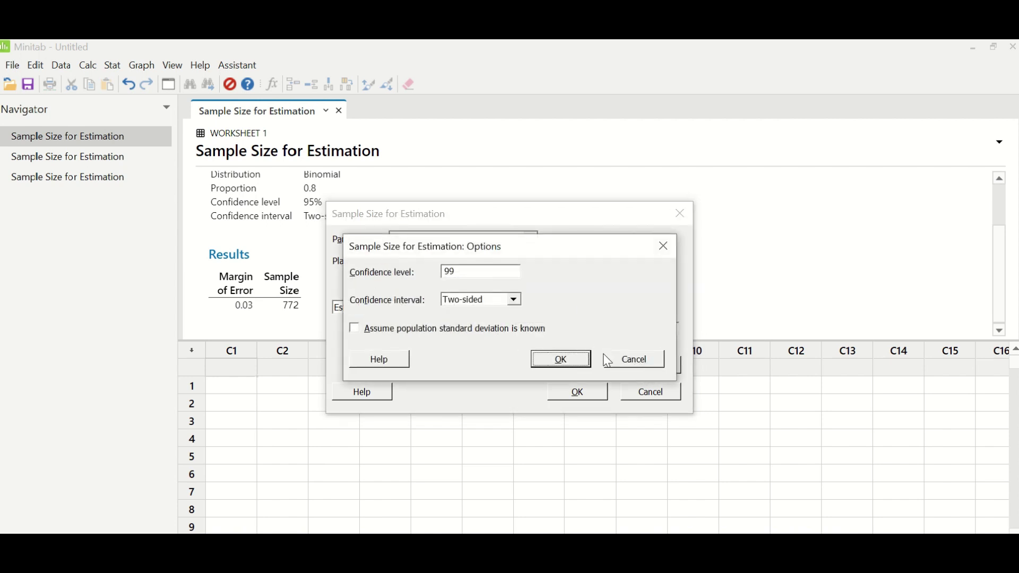
double_click(466, 273)
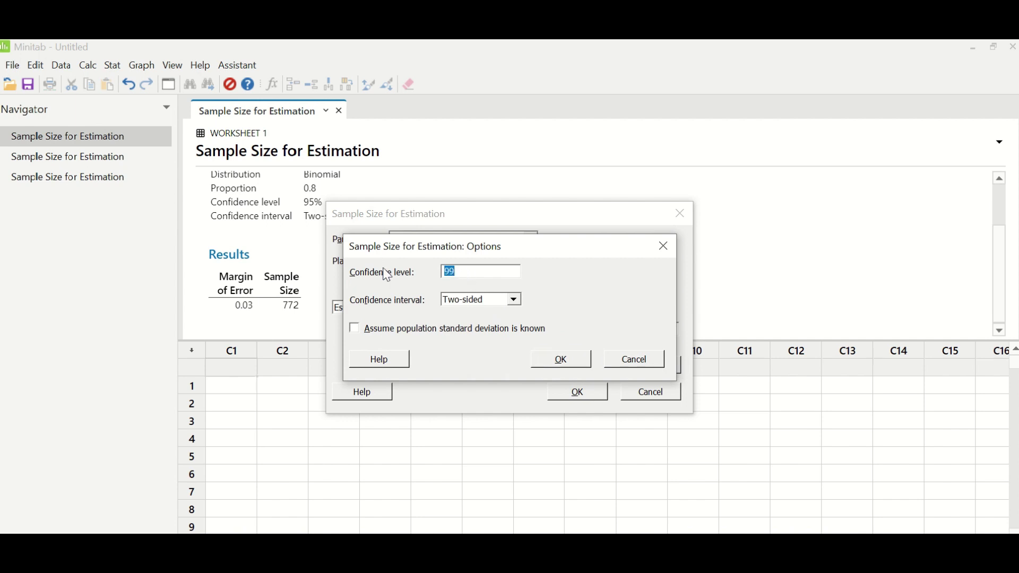
type("95")
left_click(558, 360)
left_click(572, 397)
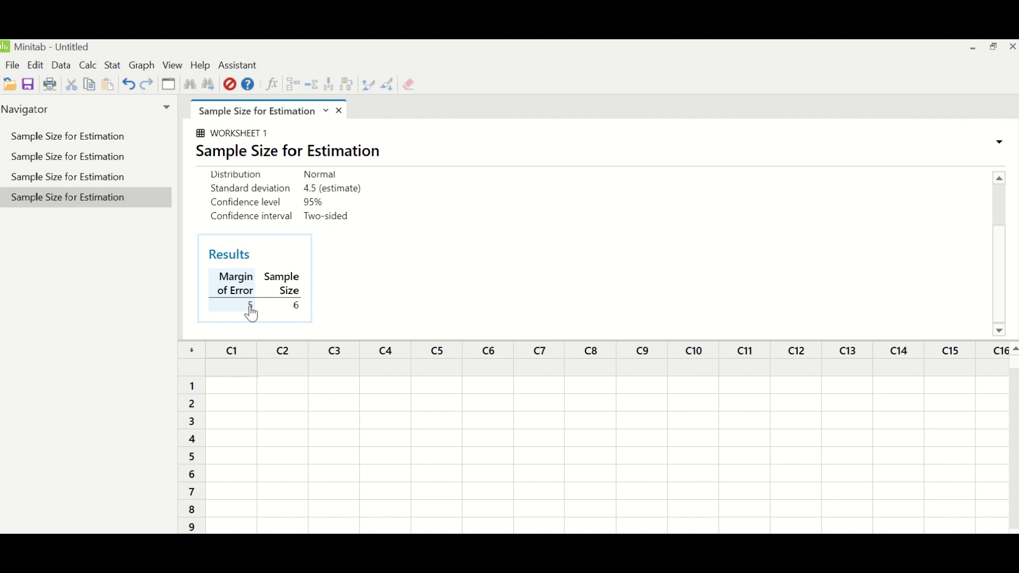
- Rerun the mean calculation with margin of error 1, giving sample size 81
double_click(253, 311)
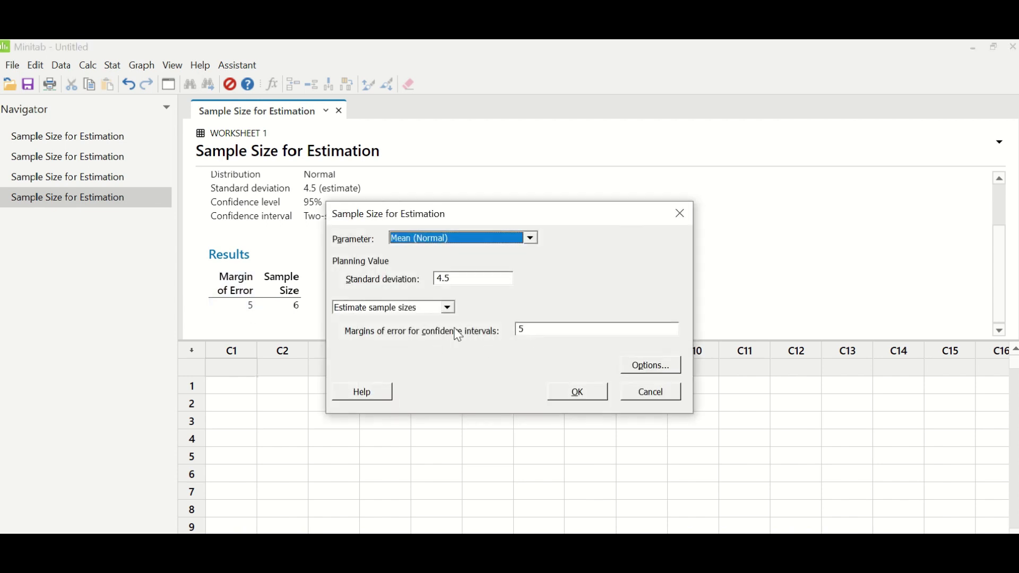
left_click(531, 331)
key("BackSpace")
type("1")
left_click(577, 394)
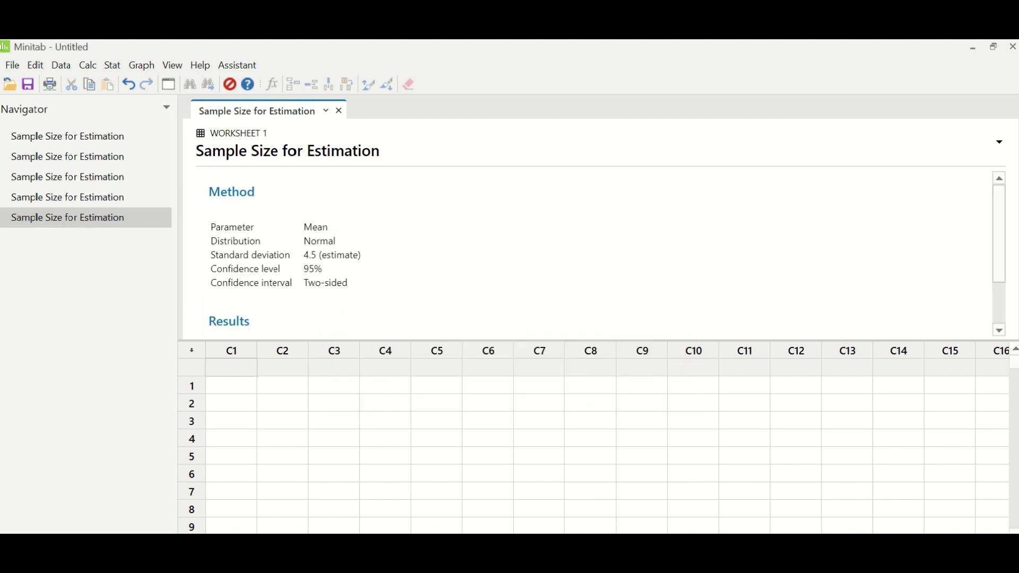
scroll(1014, 266, "down", 2)
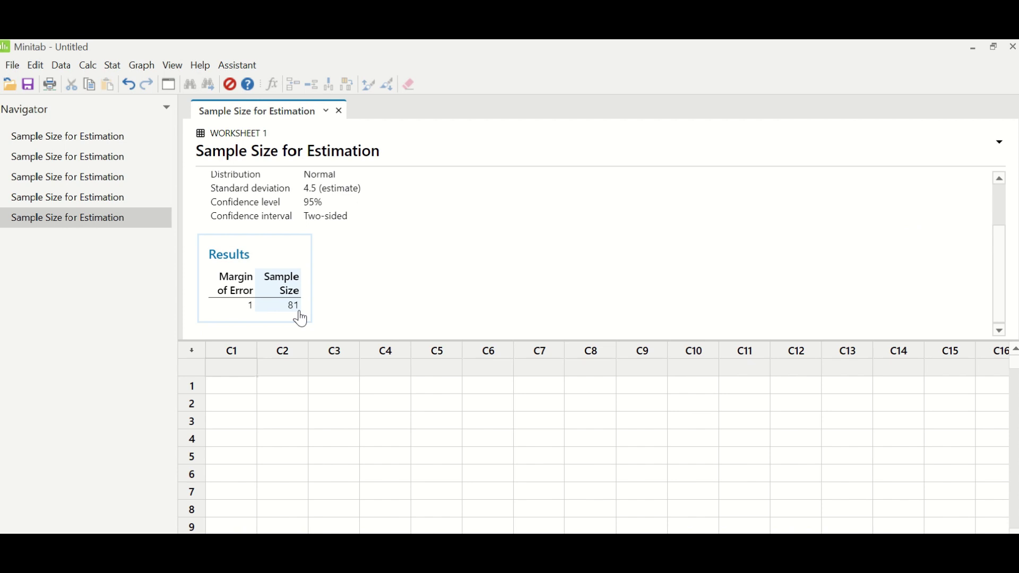
- Rerun the mean calculation with margin of error 0.5, giving sample size 314
key("ctrl+e")
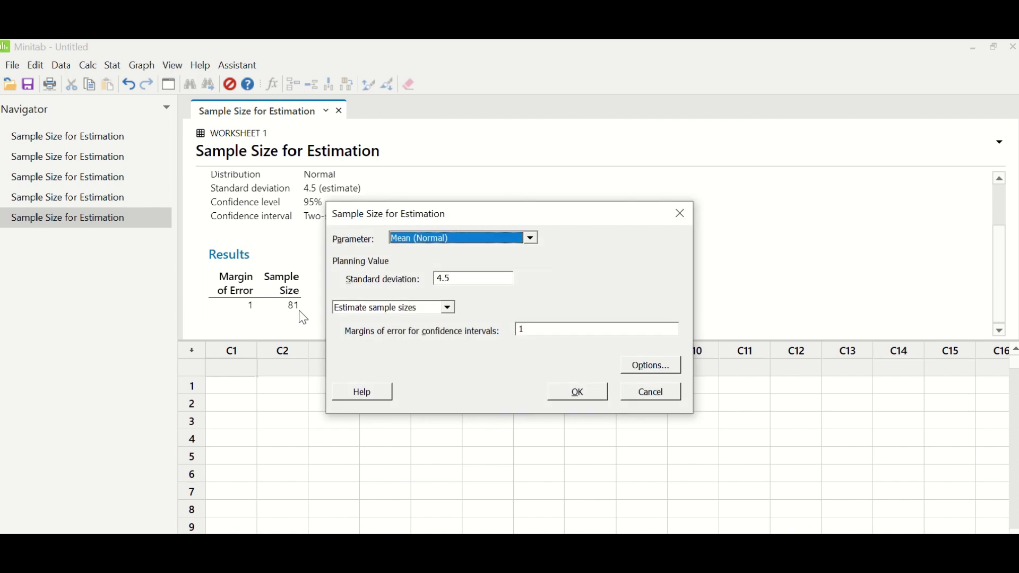
left_click(529, 332)
left_click_drag(530, 332, 517, 339)
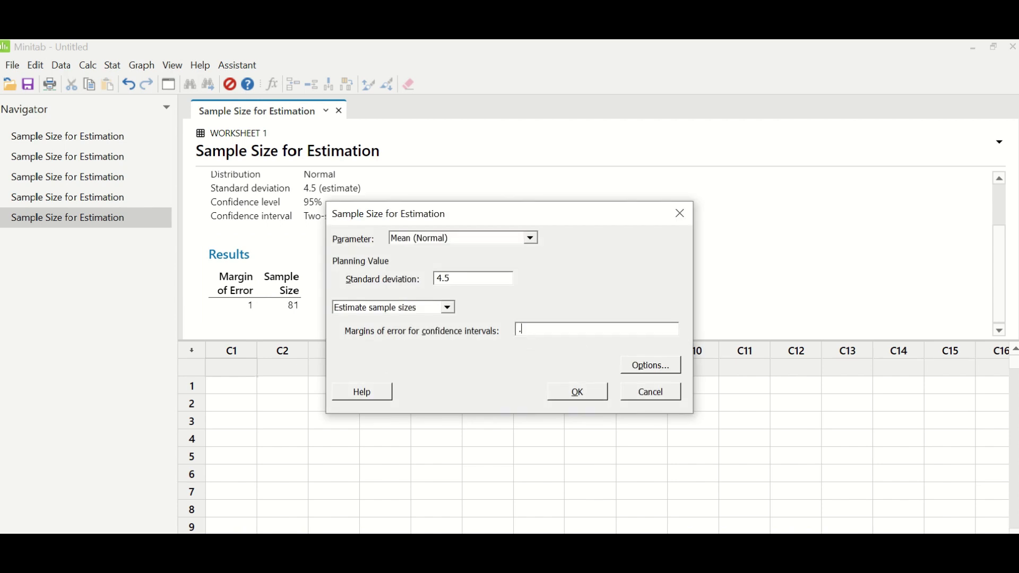
type(".5")
left_click(576, 393)
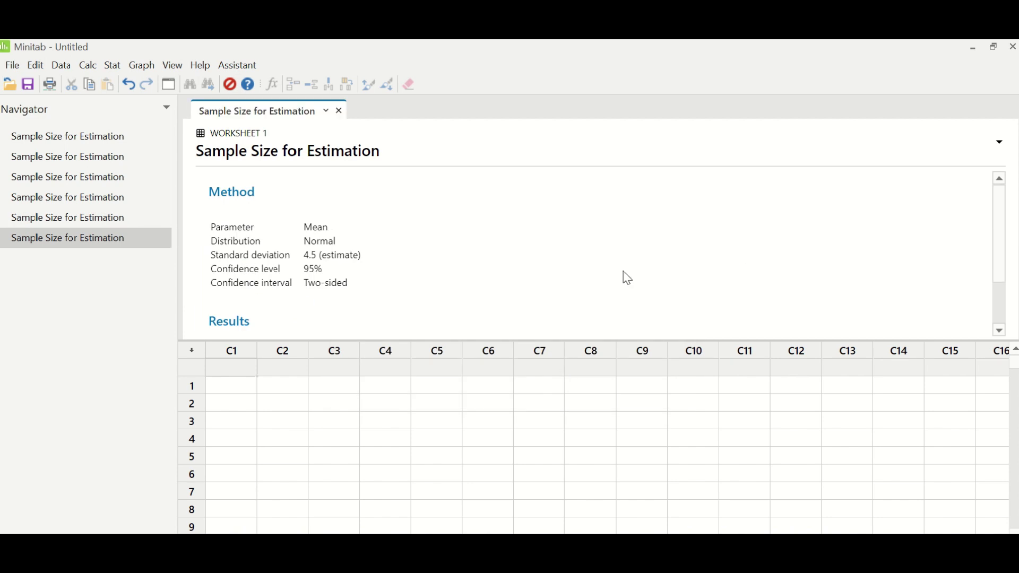
scroll(998, 247, "down", 2)
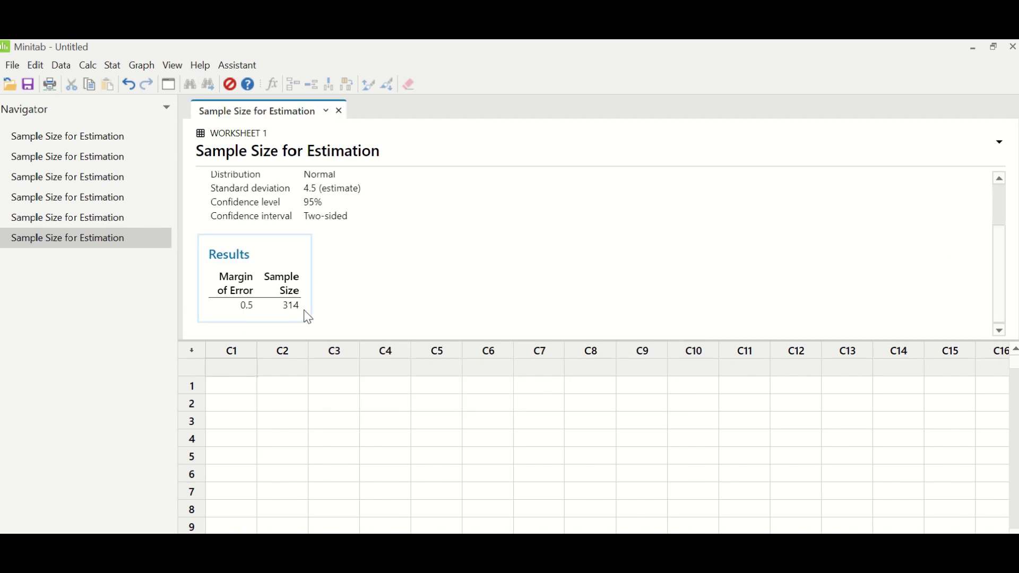